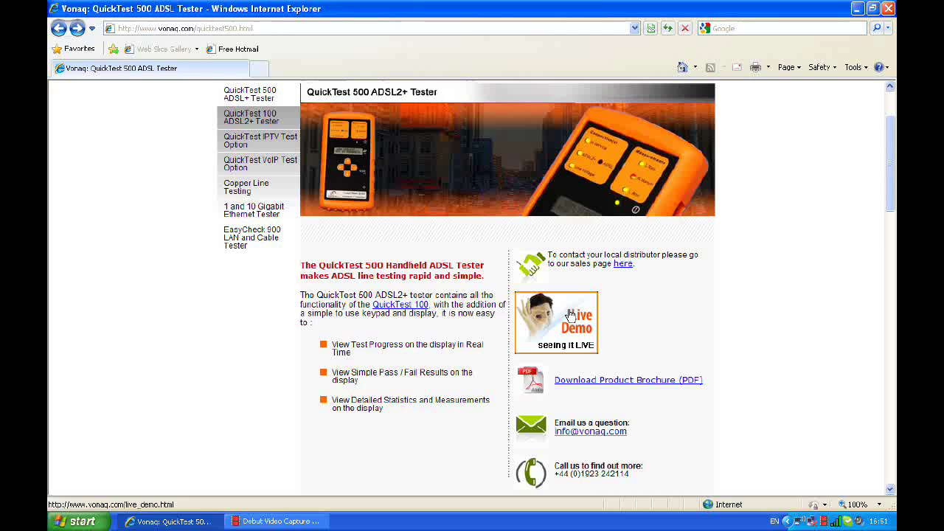
Open the live demo from the QuickTest 500 product page and start the quick test
scroll(396, 443, "down", 3)
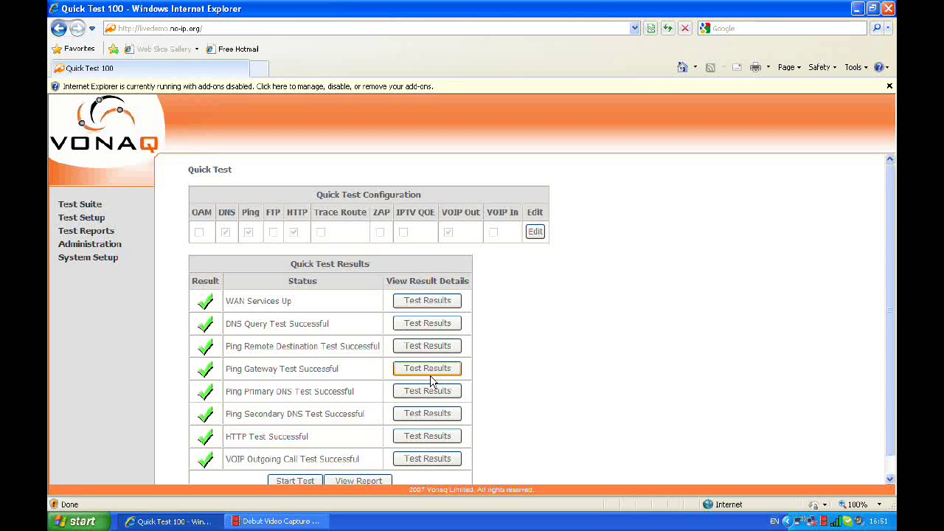
scroll(550, 322, "down", 1)
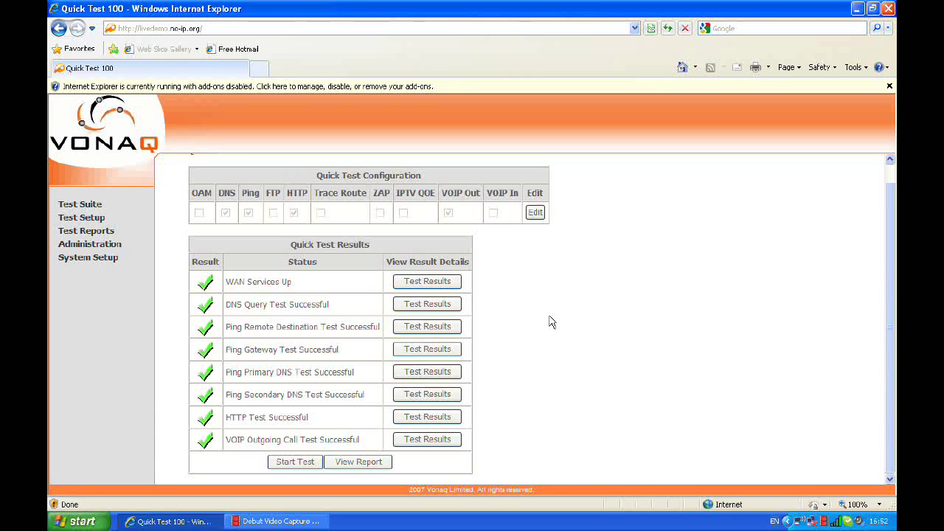
left_click(270, 463)
Review the detailed quick test report through the VOIP result, and check the summary of stored test reports
left_click(371, 465)
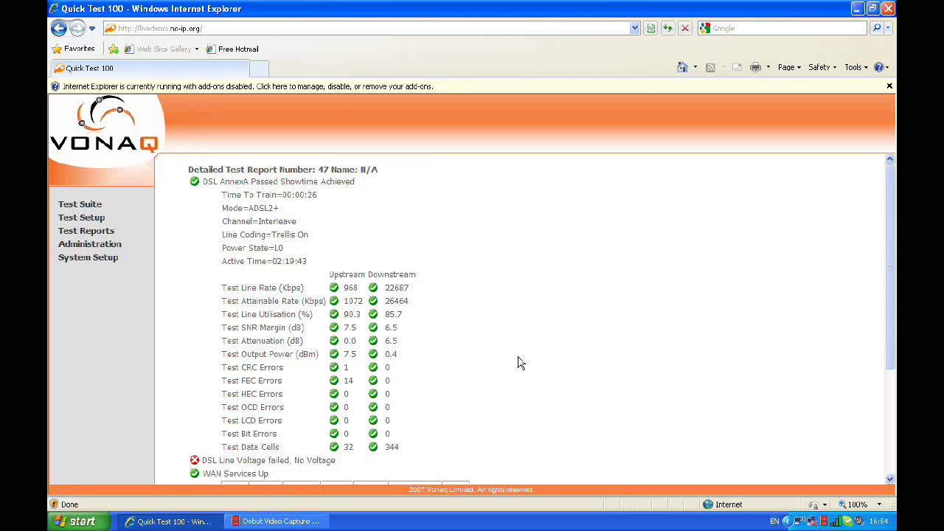
scroll(518, 362, "down", 3)
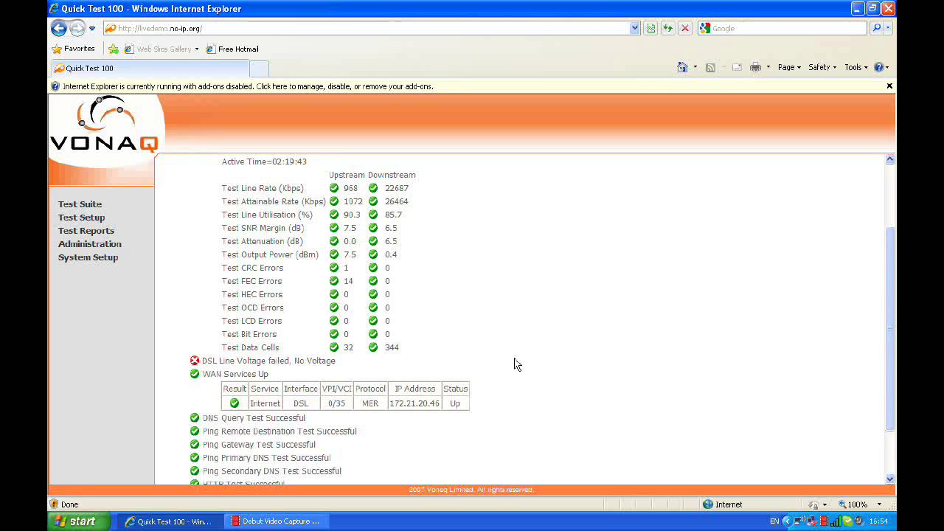
scroll(326, 472, "down", 3)
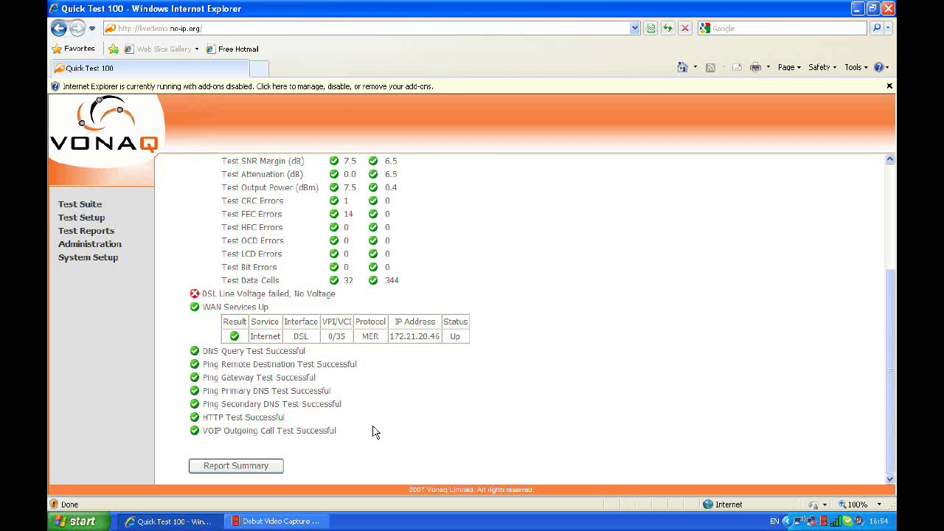
left_click(102, 234)
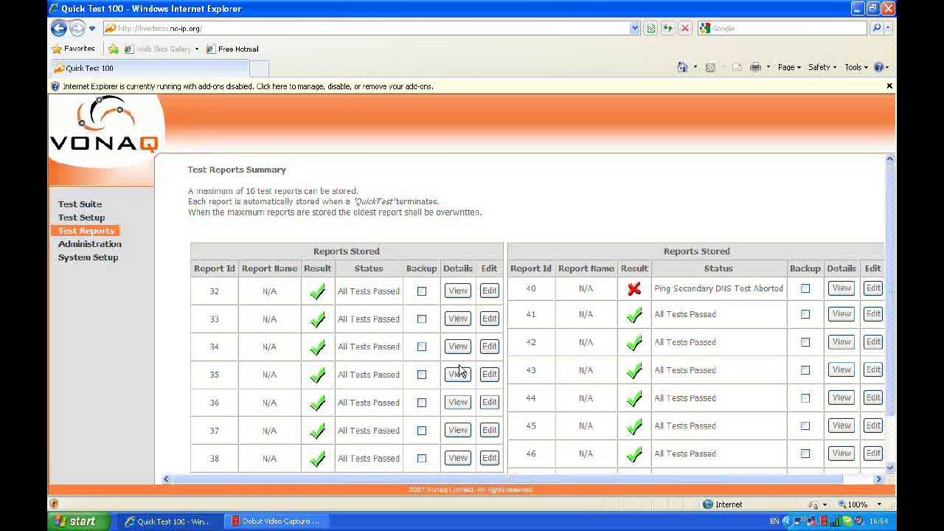
scroll(458, 370, "down", 1)
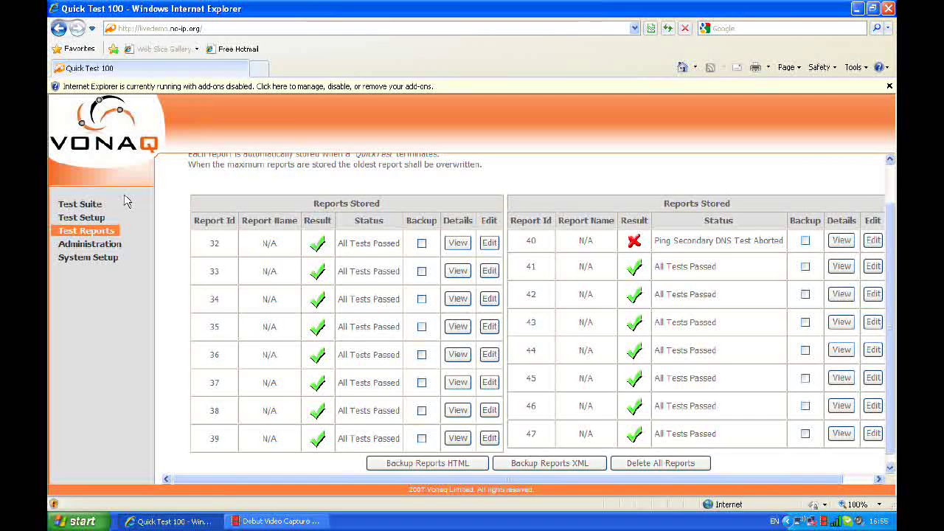
Show the DSL test in the test suite and reset its line statistics
left_click(83, 204)
left_click(76, 232)
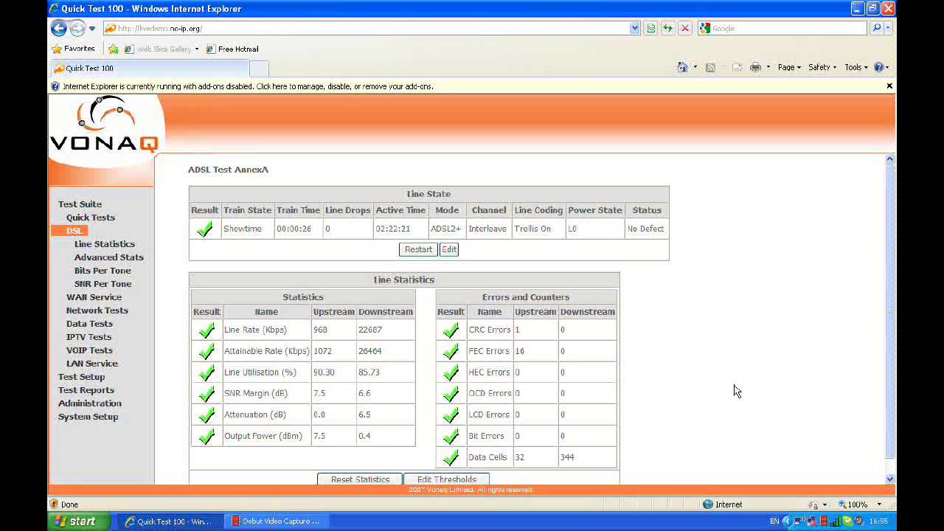
left_click(329, 481)
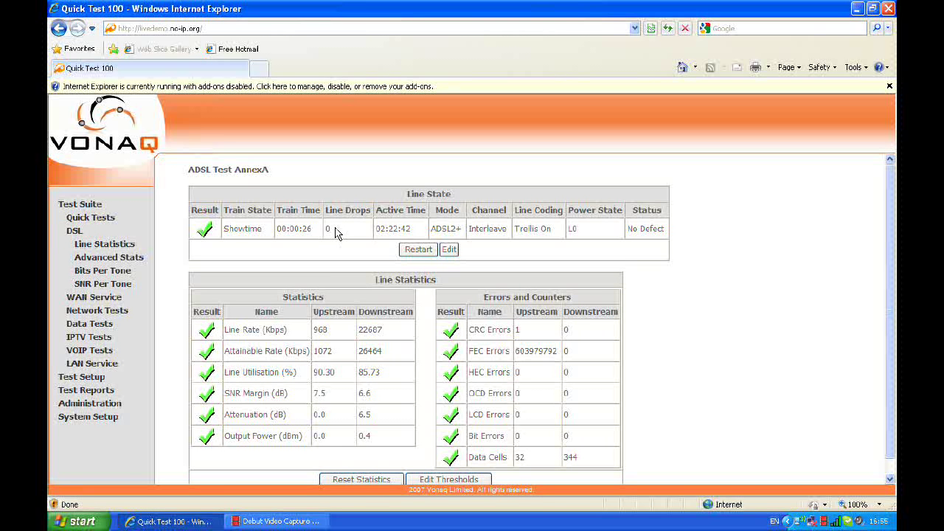
left_click_drag(336, 233, 315, 234)
left_click(329, 480)
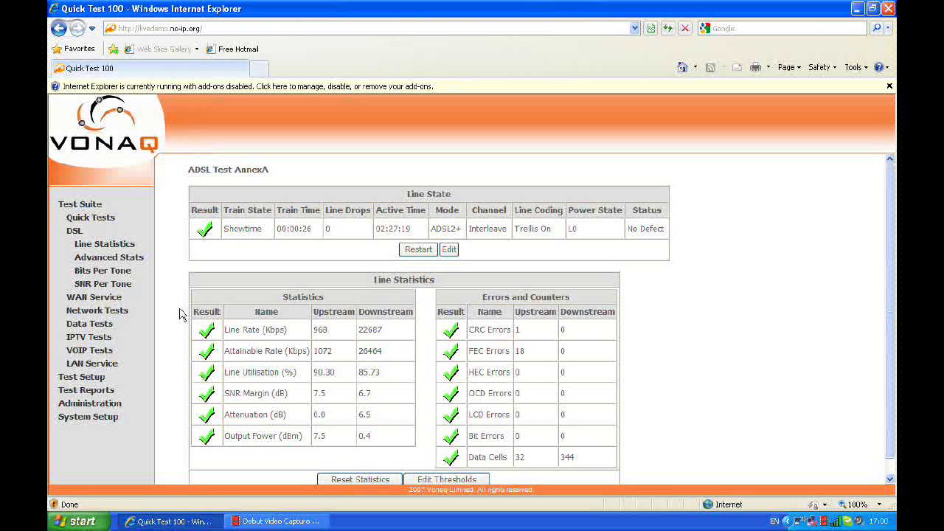
Run the VOIP outgoing call test and check its RTP packet counts and measurements
left_click(82, 353)
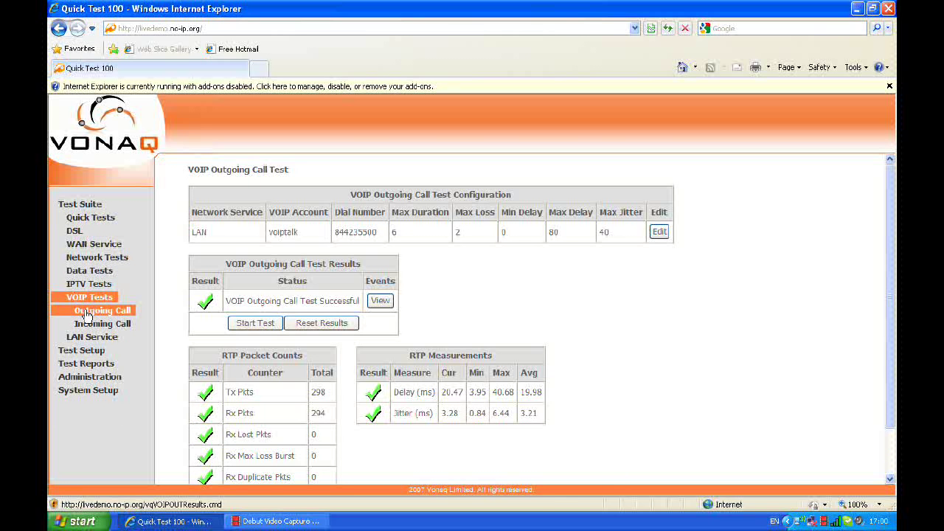
left_click(87, 315)
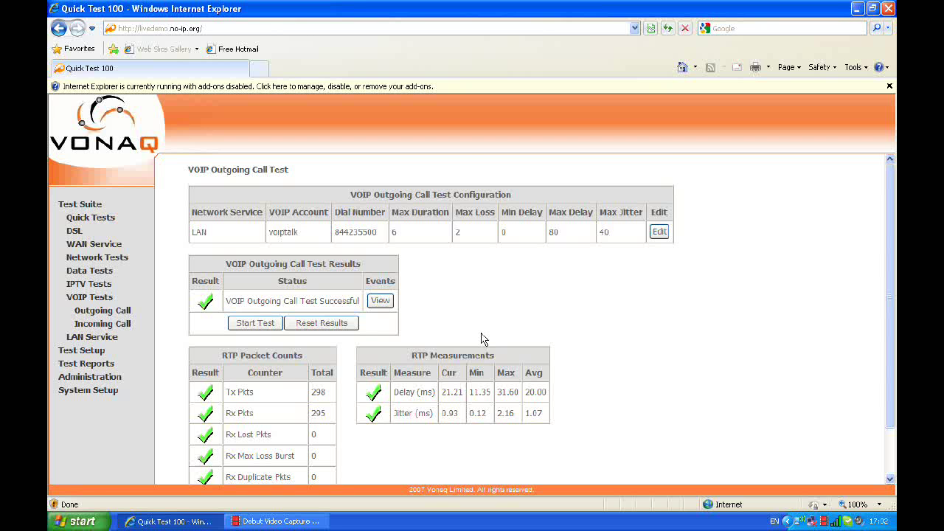
scroll(312, 439, "down", 2)
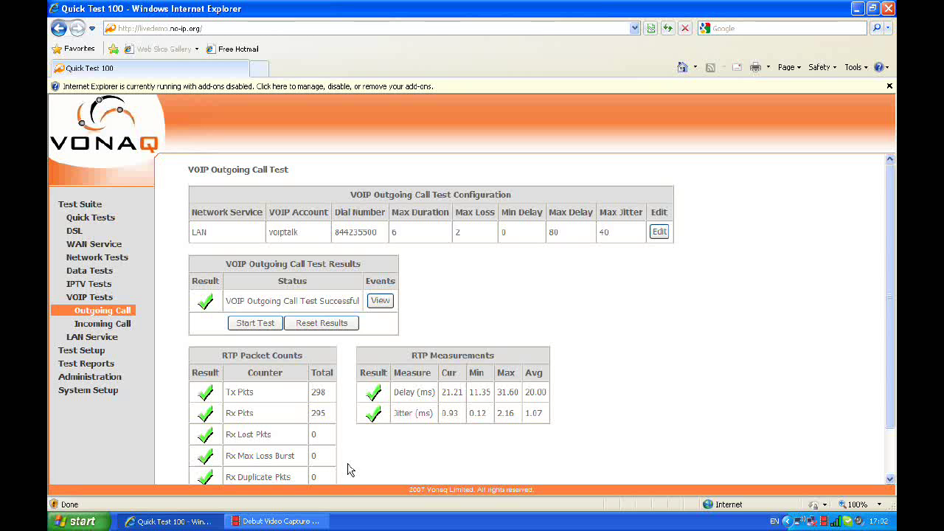
View the outgoing call's SIP event list and examine the detailed SIP messages from the first REGISTER to the reply to the BYE
left_click(378, 302)
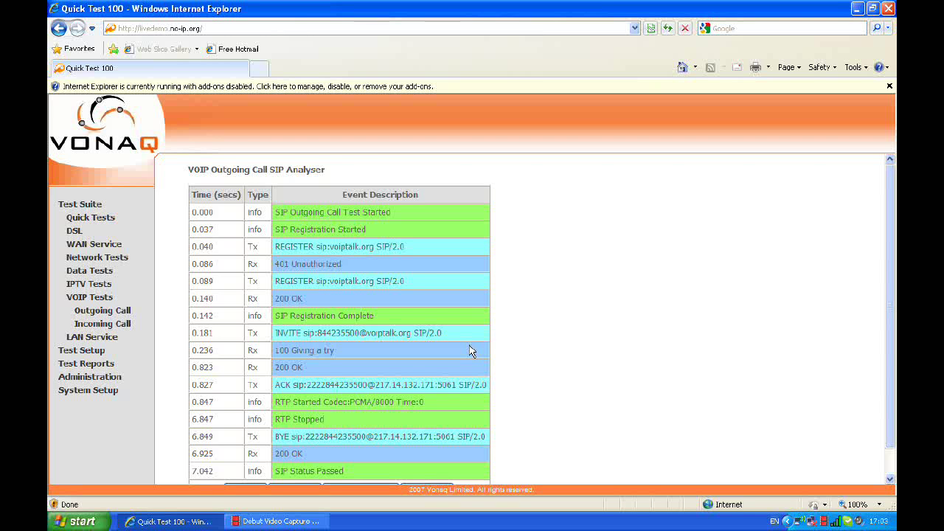
scroll(556, 335, "down", 1)
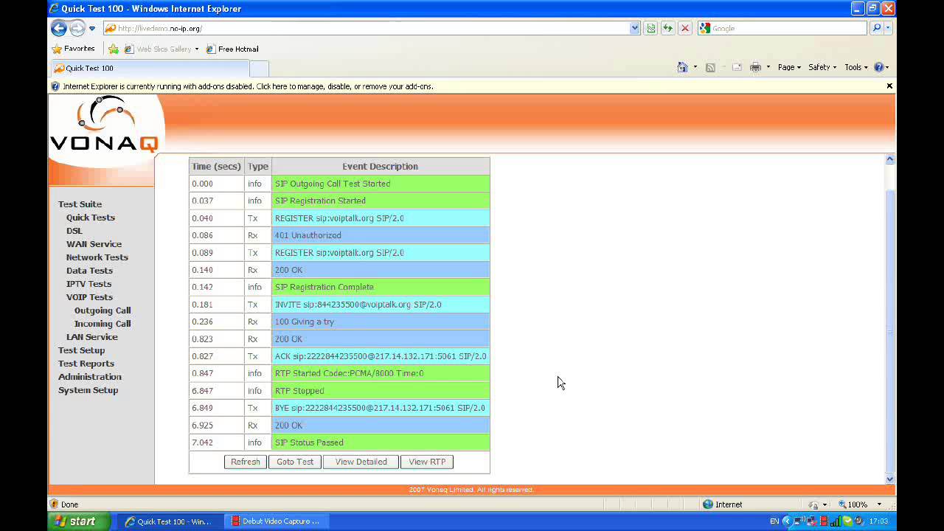
left_click(380, 462)
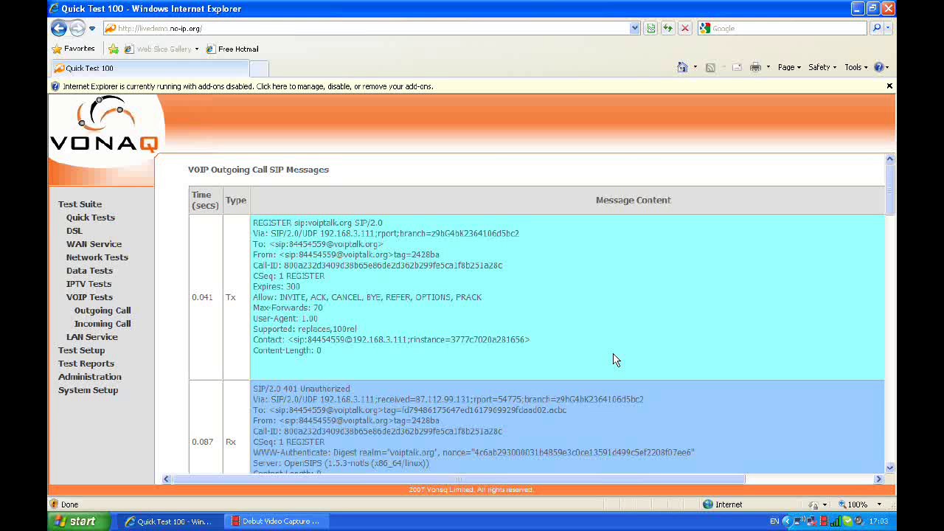
scroll(616, 360, "down", 1)
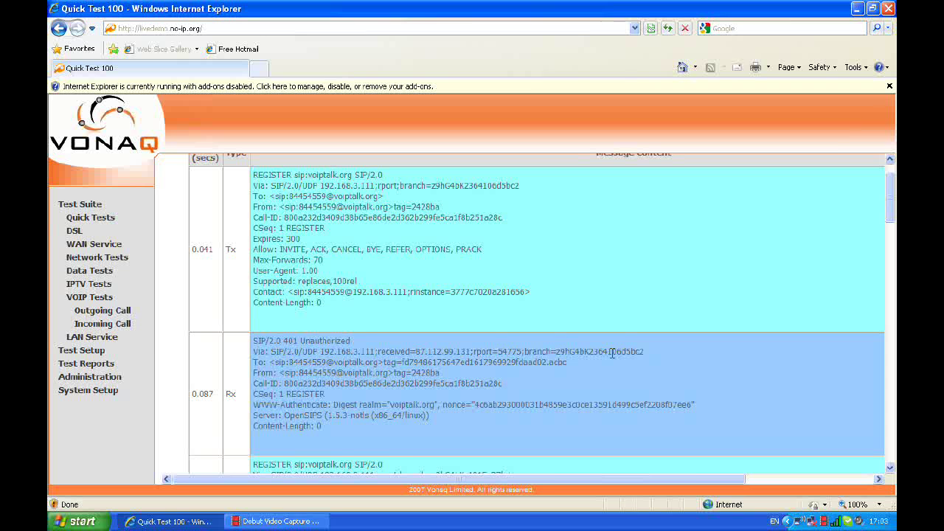
scroll(612, 353, "down", 1)
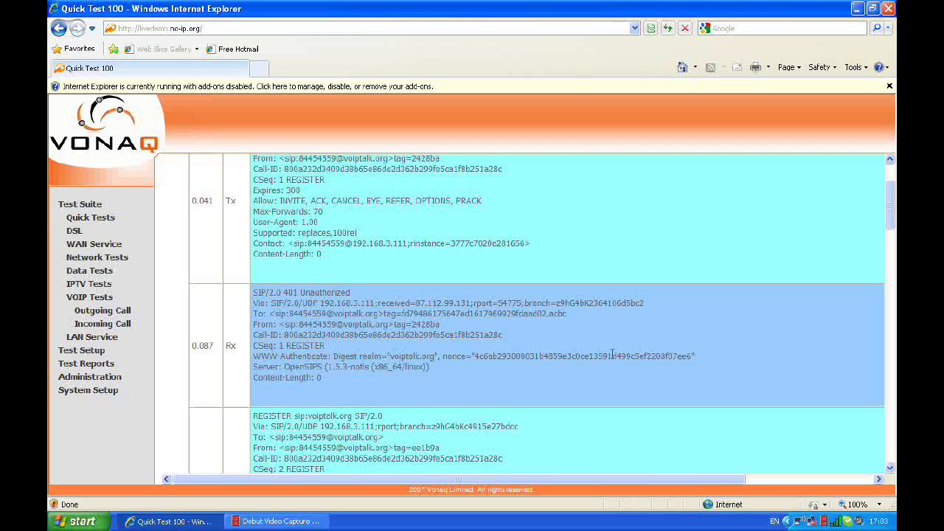
scroll(612, 355, "down", 1)
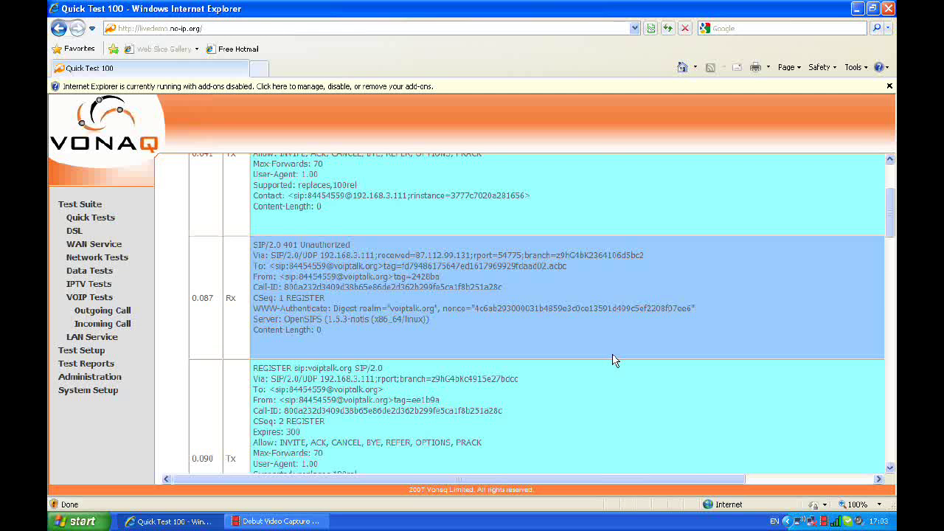
scroll(612, 360, "down", 3)
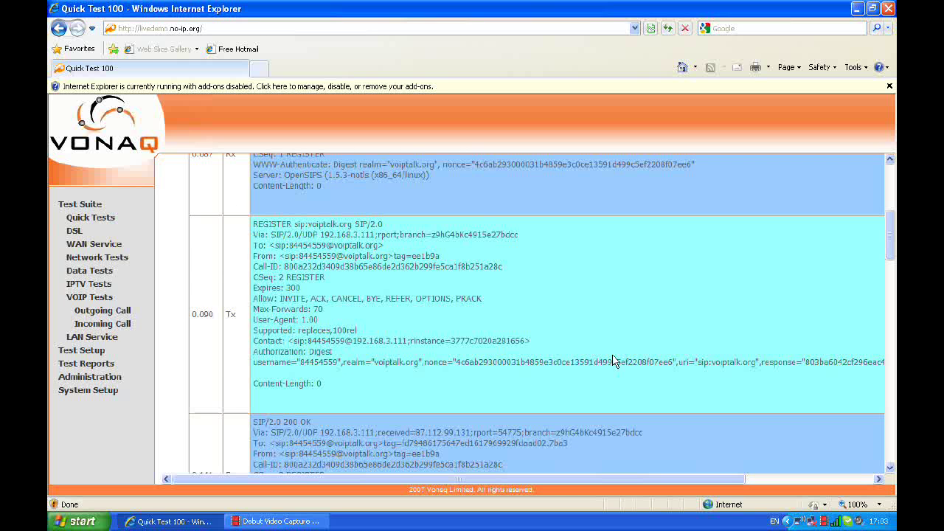
scroll(612, 360, "down", 1)
scroll(612, 361, "down", 1)
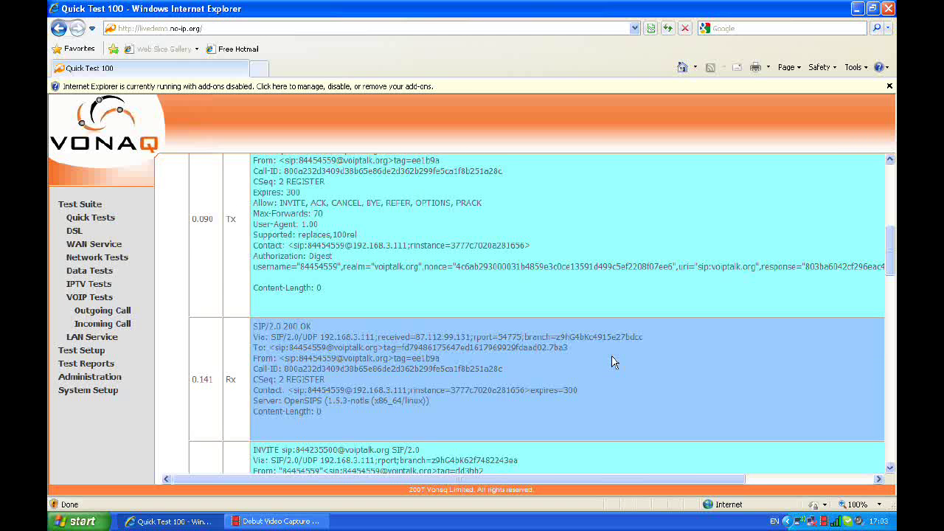
scroll(612, 361, "down", 7)
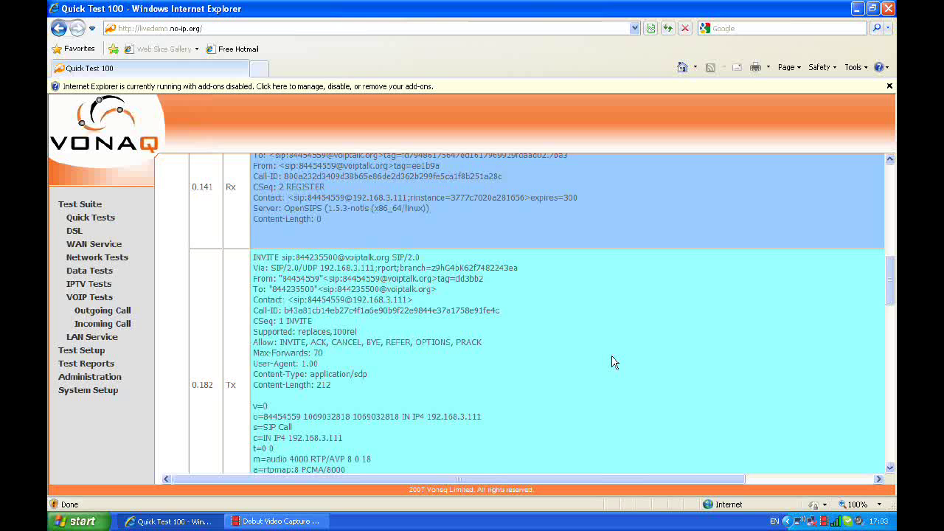
scroll(612, 362, "down", 2)
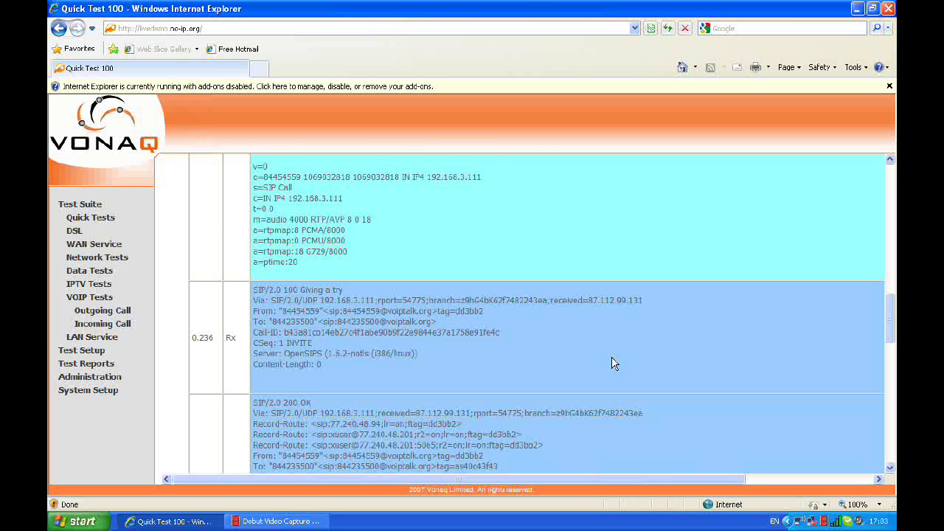
scroll(612, 363, "down", 2)
scroll(613, 363, "down", 1)
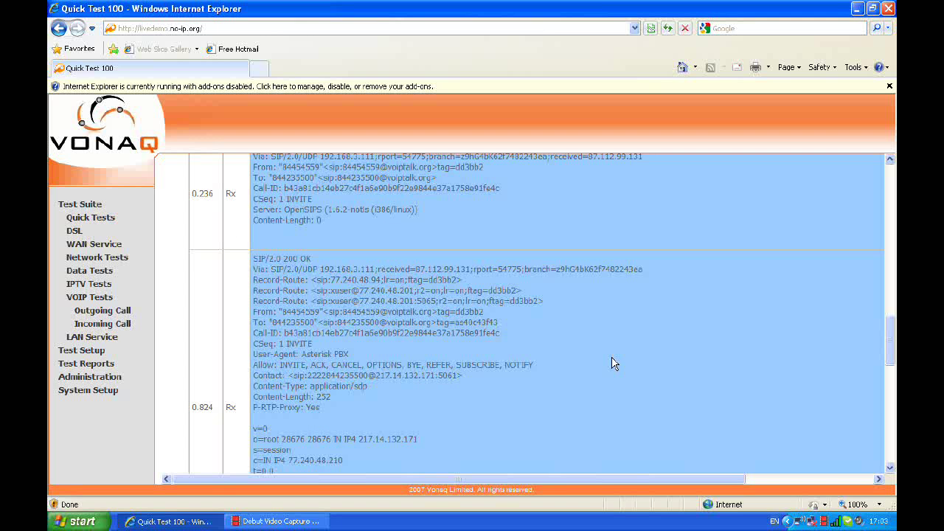
scroll(613, 363, "down", 3)
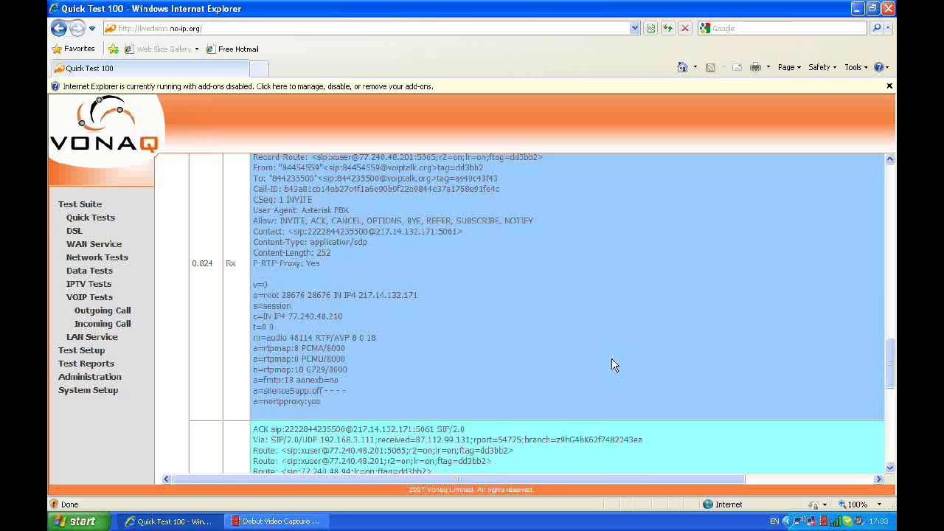
scroll(612, 365, "down", 3)
scroll(612, 364, "down", 4)
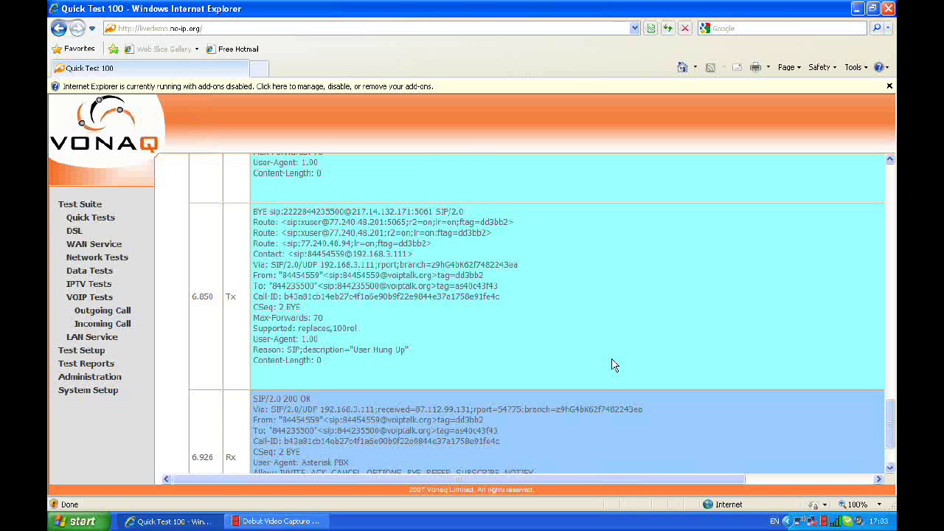
scroll(612, 364, "down", 2)
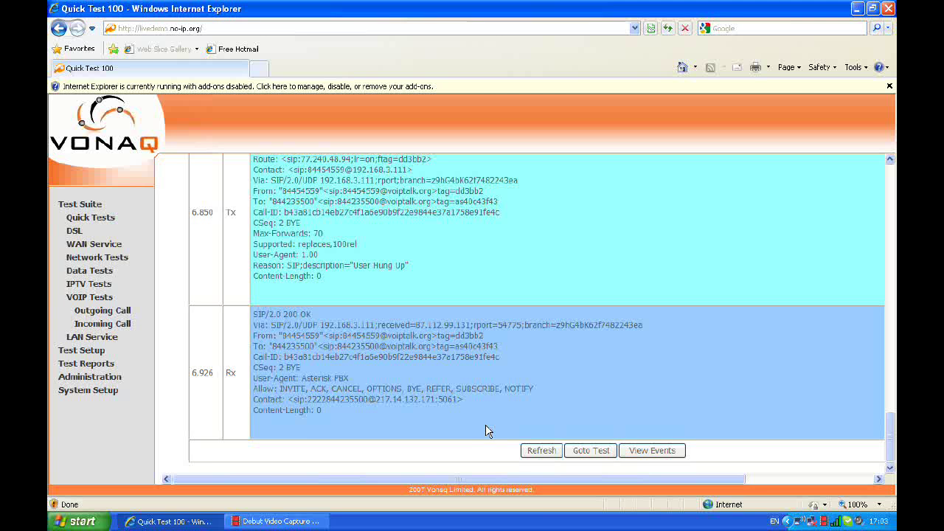
View the outgoing call's RTP events and return to the call test's packet counts and RTP measurements
left_click(644, 452)
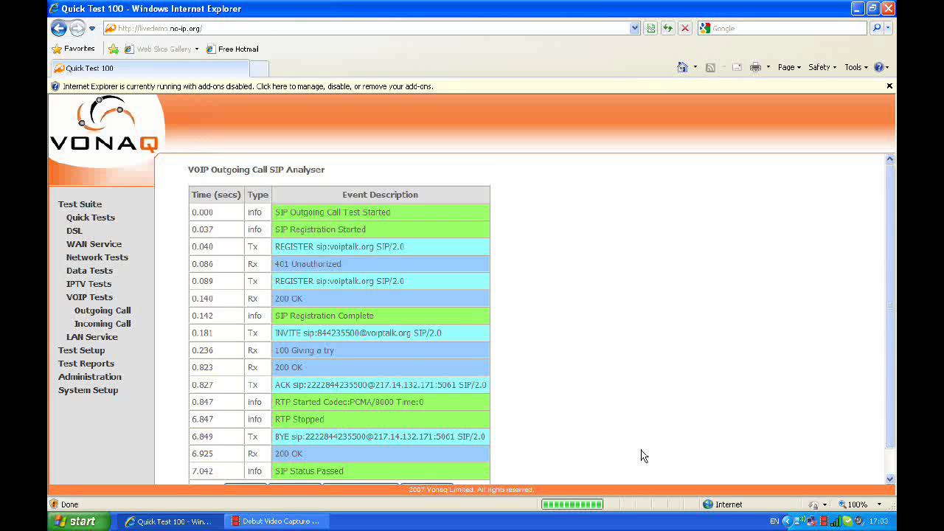
scroll(641, 455, "down", 1)
left_click(445, 463)
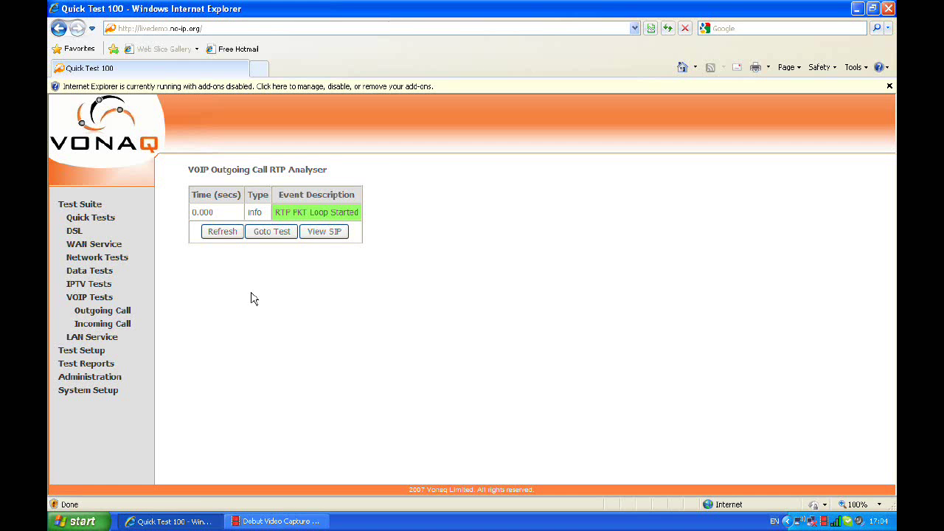
left_click(124, 313)
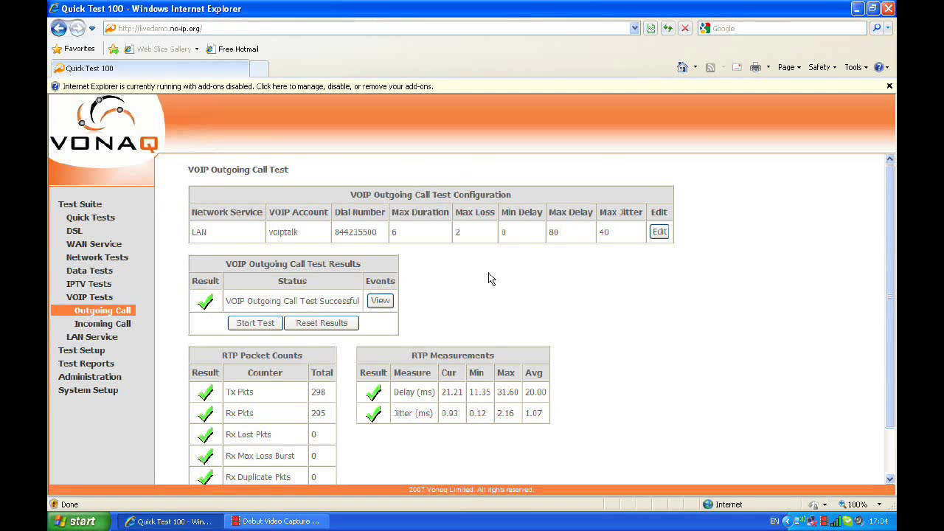
scroll(485, 285, "down", 2)
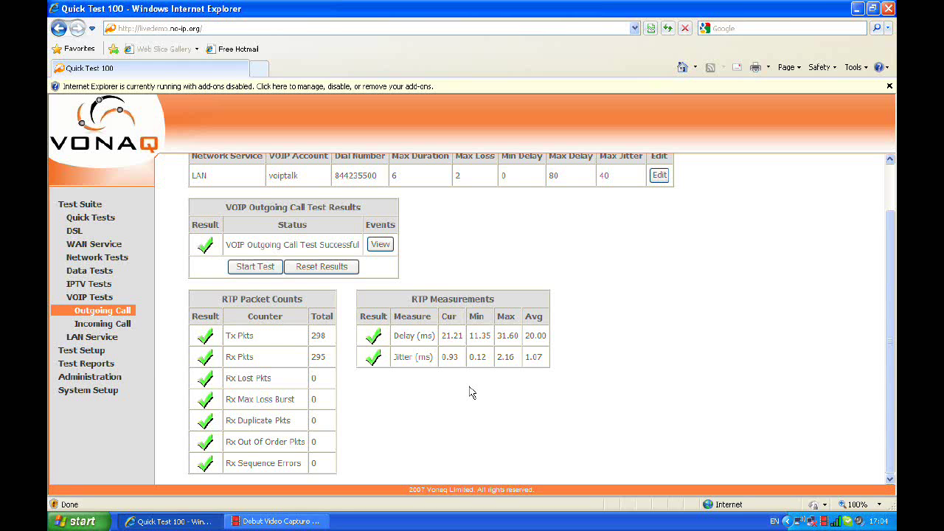